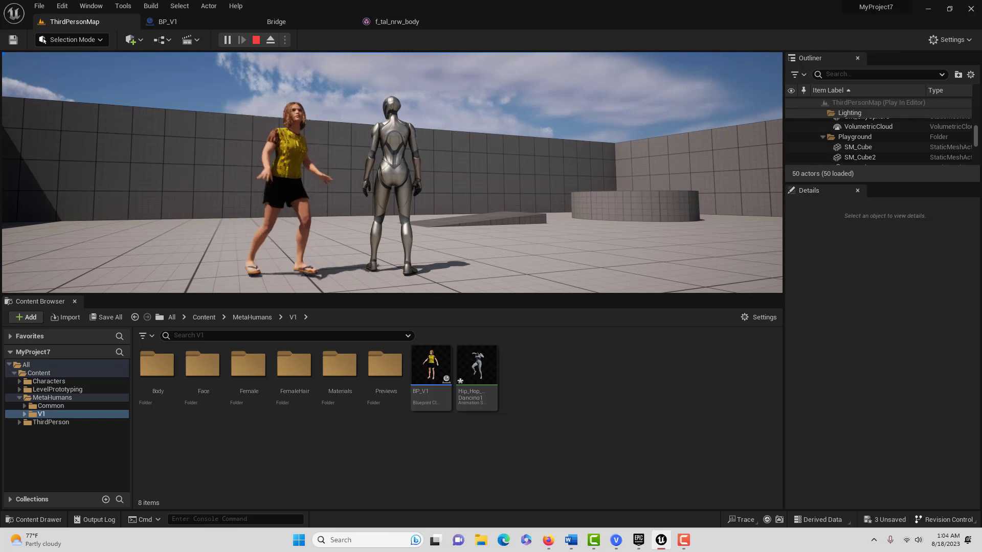
# Stop the play-in-editor session with Esc to return to editing ThirdPersonMap
pyautogui.press('Escape')
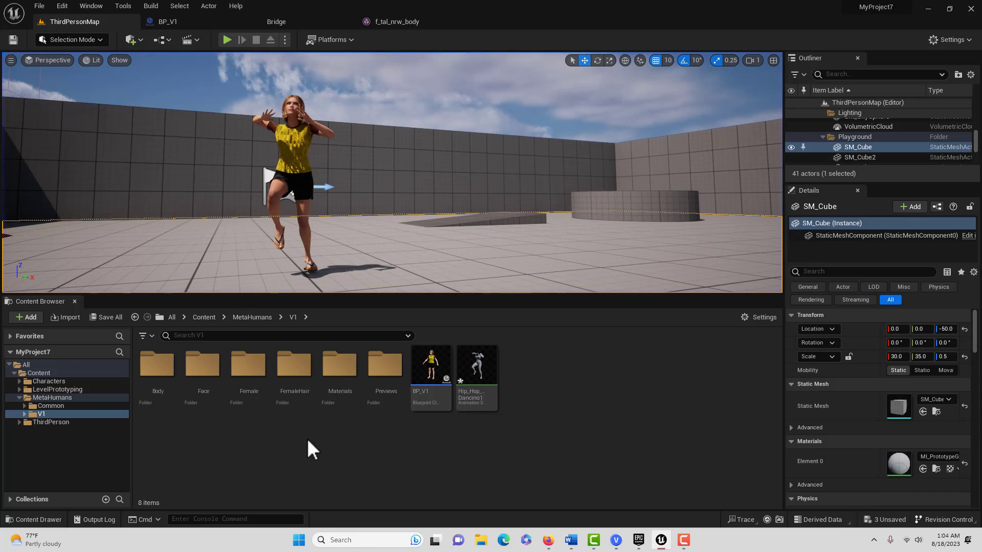
# Open Hip_Hop_Dancing1 in the animation editor, save it, and go back to ThirdPersonMap
pyautogui.click(473, 365)
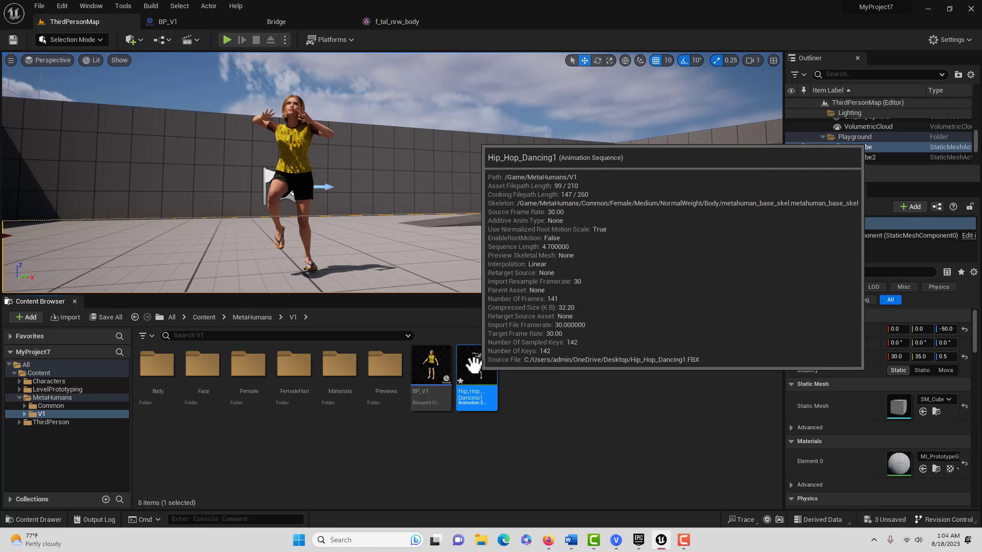
pyautogui.doubleClick(474, 365)
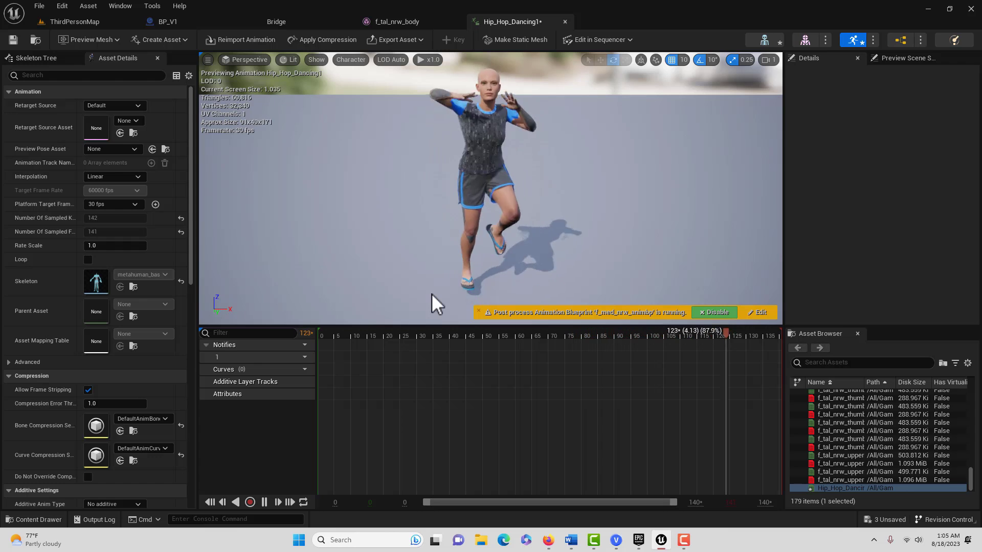
pyautogui.click(13, 39)
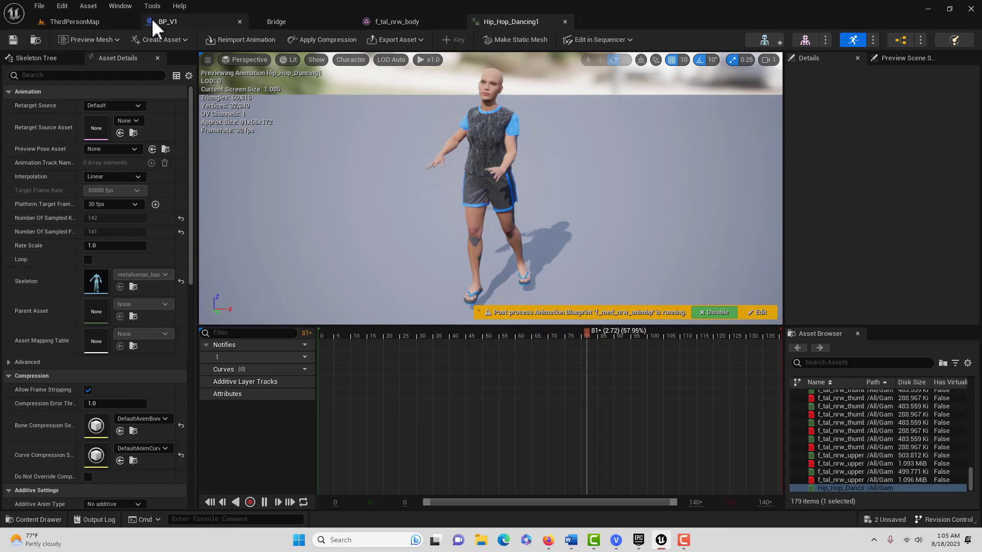
pyautogui.click(117, 23)
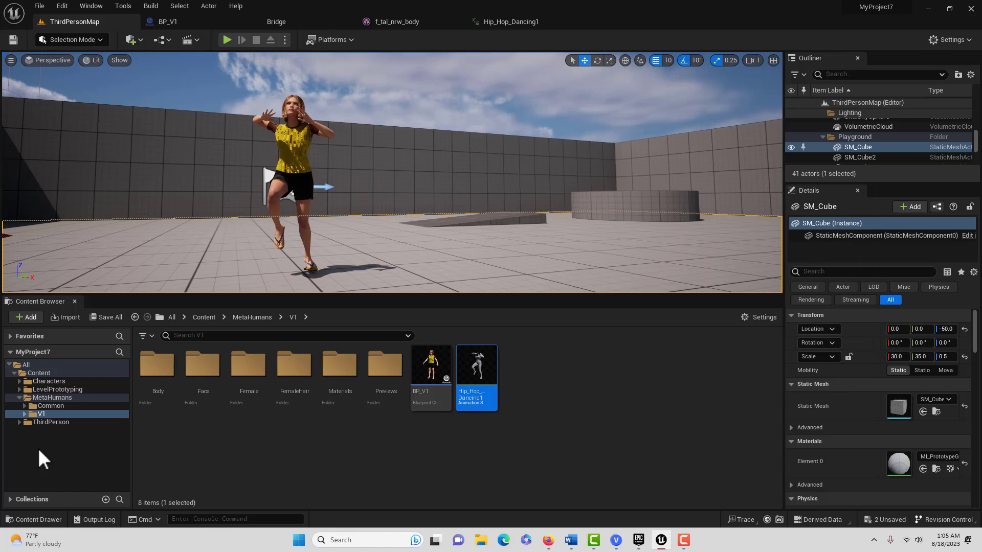
# Create a Level Sequence named MyFirstBake in the V1 folder and open it in Sequencer
pyautogui.rightClick(530, 372)
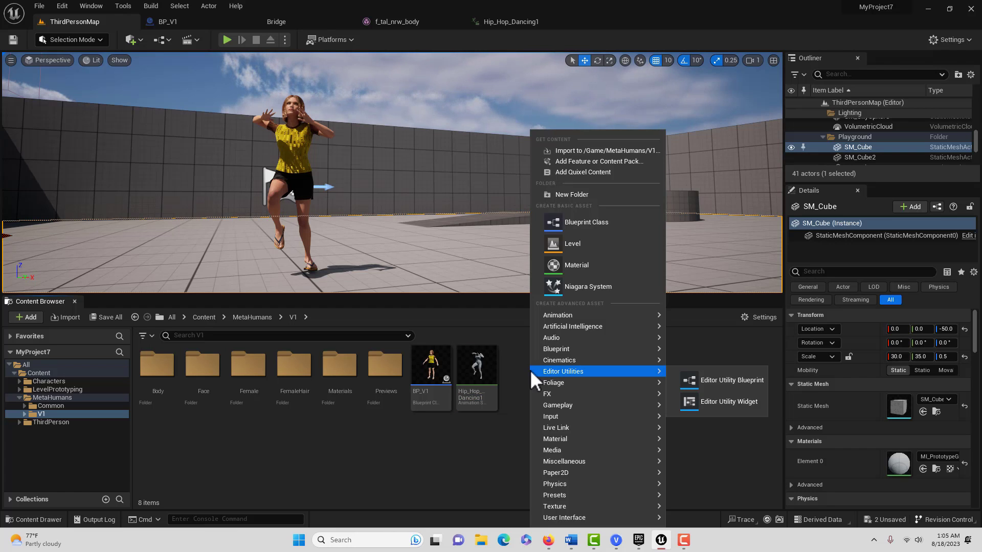
pyautogui.moveTo(543, 360)
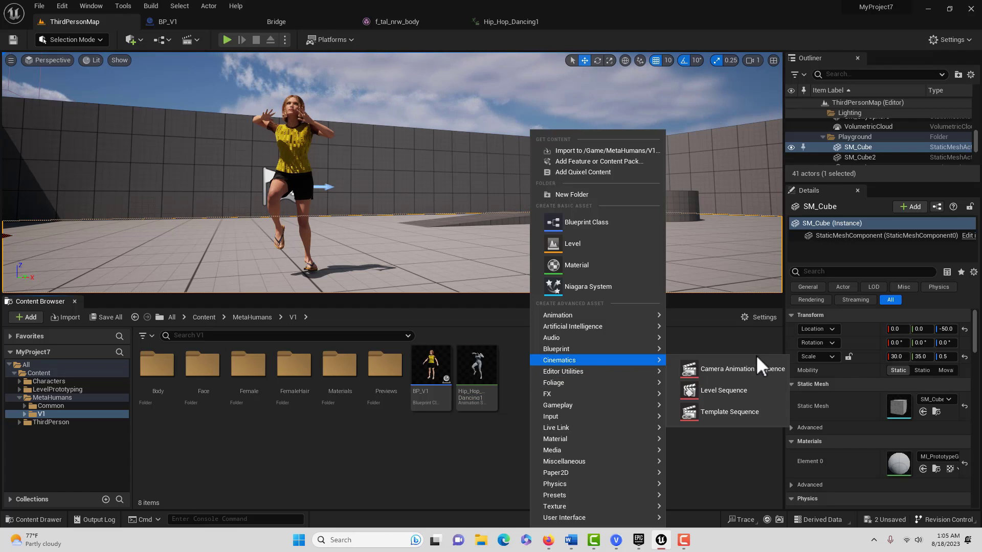
pyautogui.click(724, 391)
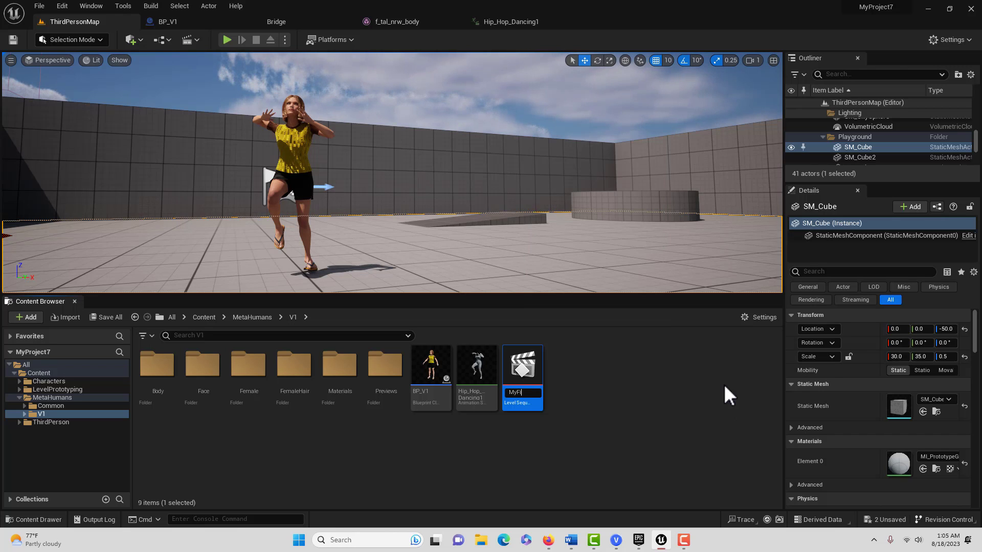
pyautogui.write('MyFirstBake')
pyautogui.press('Return')
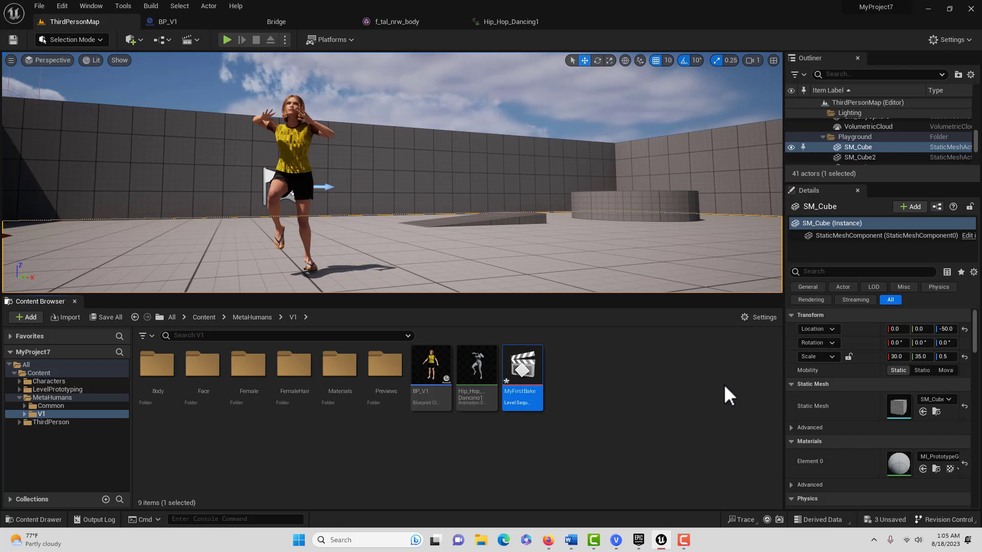
pyautogui.doubleClick(518, 376)
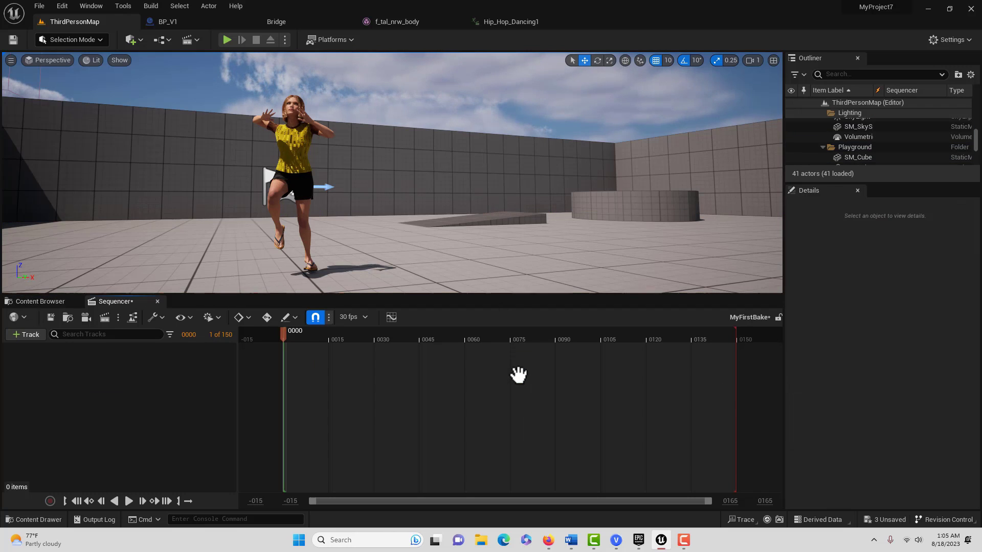
# Add the BP_V1 actor to the sequence and delete its MetaHuman_ControlRig body track
pyautogui.click(30, 333)
pyautogui.moveTo(35, 346)
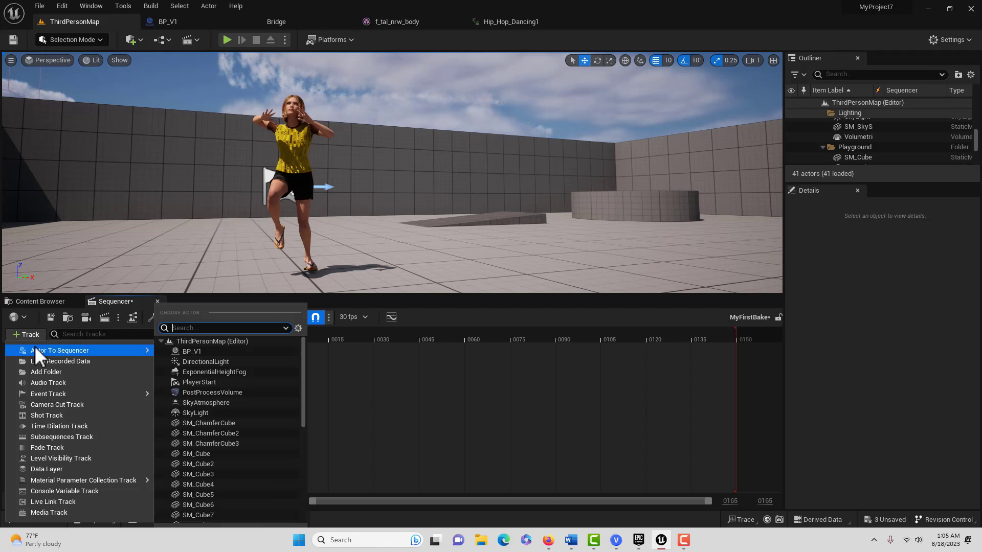
pyautogui.click(192, 352)
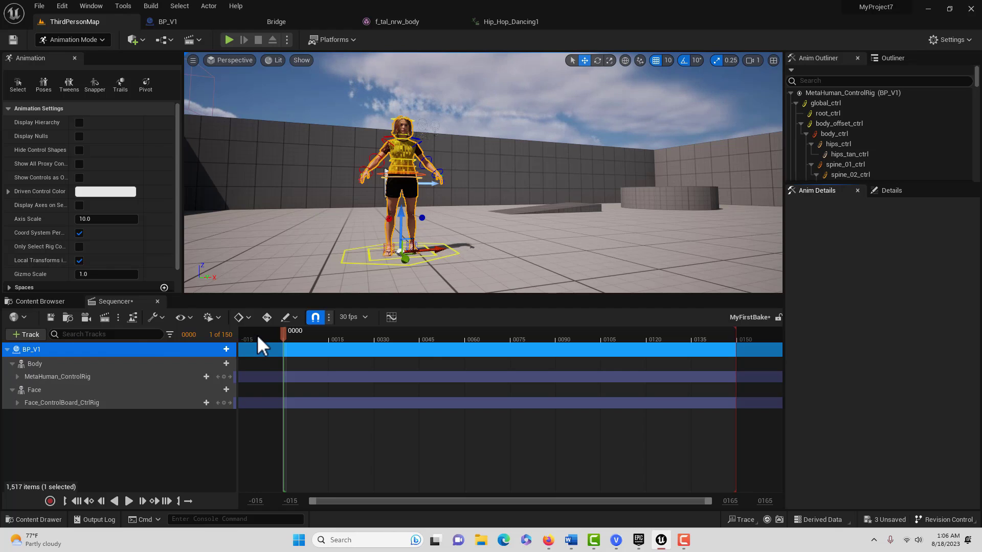
pyautogui.click(48, 376)
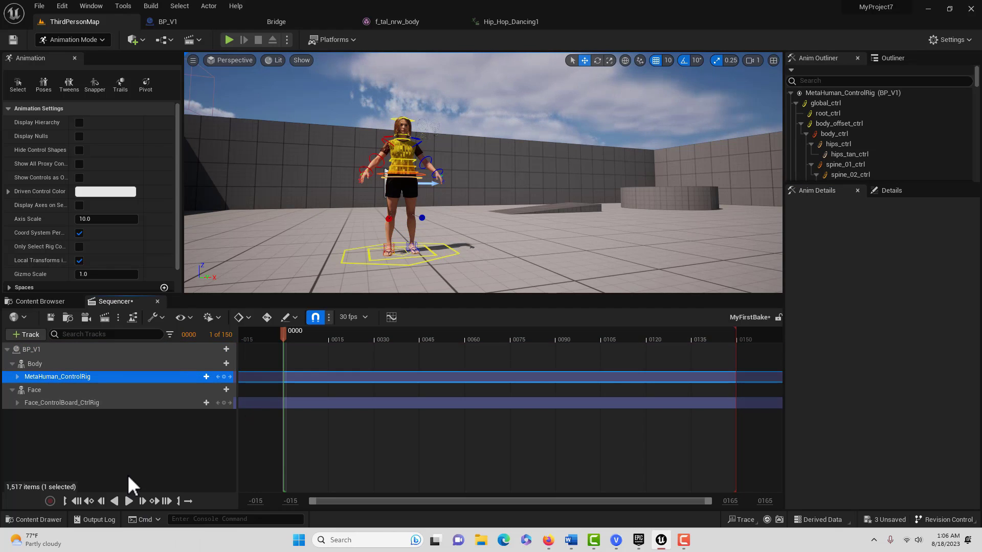
pyautogui.press('Delete')
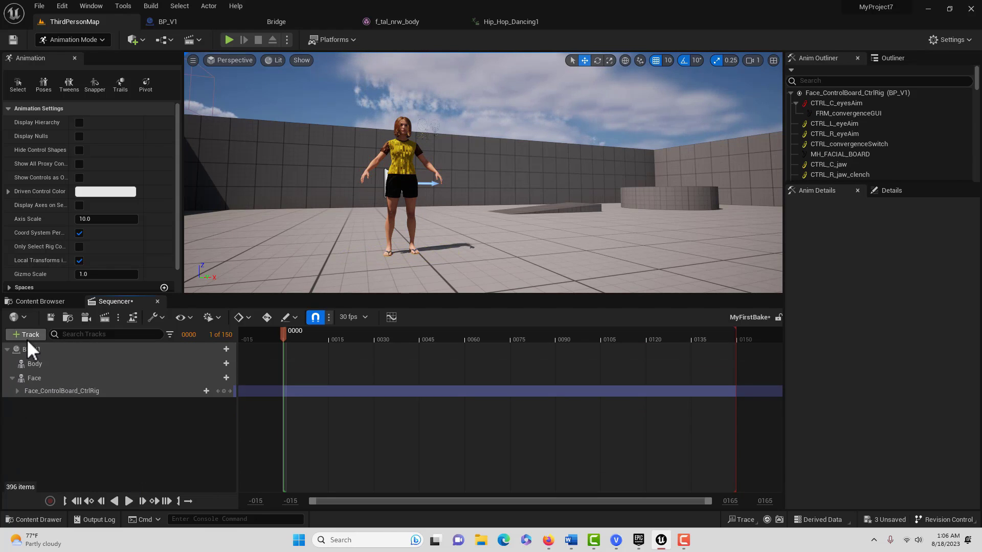
# Add a Hip_Hop_Dancing1 animation track to BP_V1's Body
pyautogui.click(50, 363)
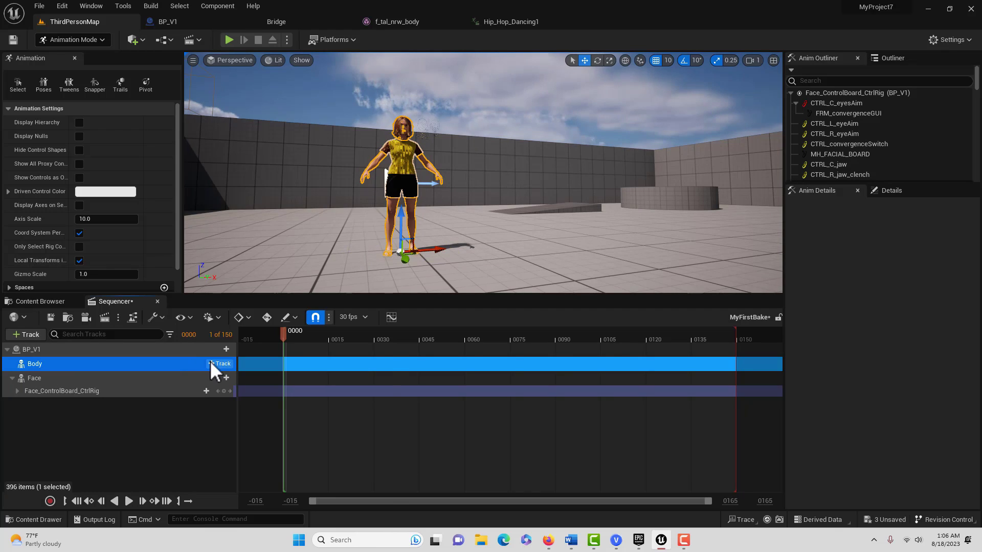
pyautogui.click(210, 363)
pyautogui.moveTo(321, 130)
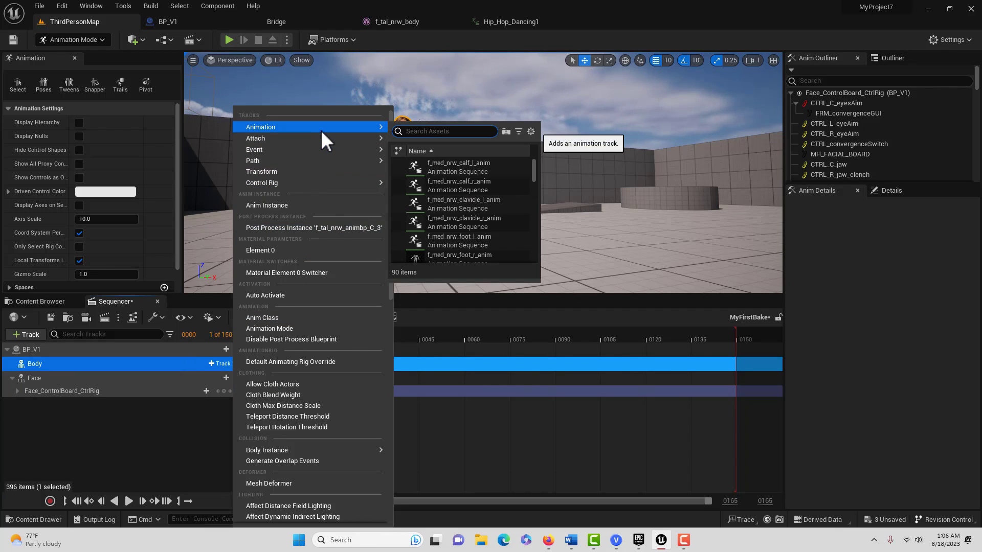
pyautogui.moveTo(530, 164); pyautogui.dragTo(538, 262)
pyautogui.click(453, 253)
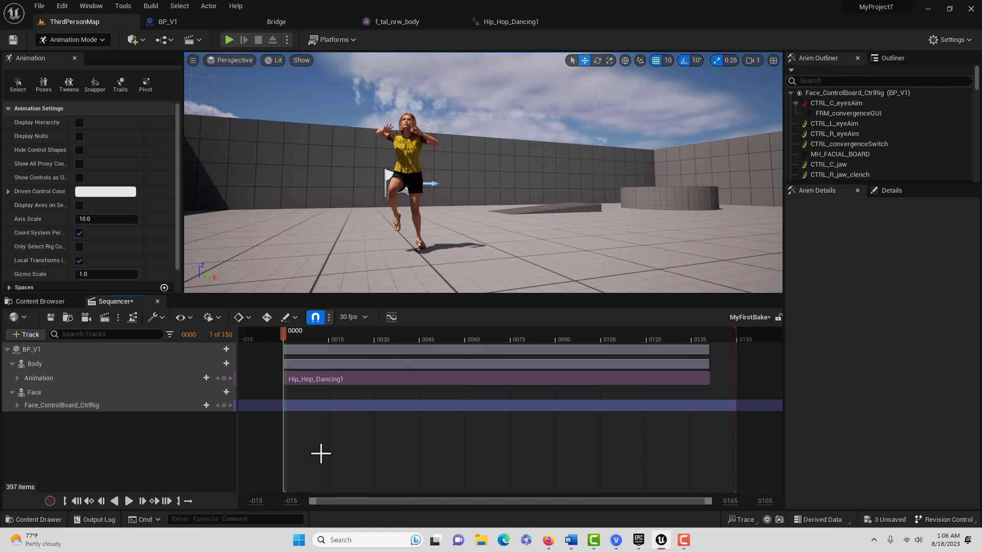
# Play and pause the sequence to preview the Hip_Hop_Dancing1 dance
pyautogui.click(129, 503)
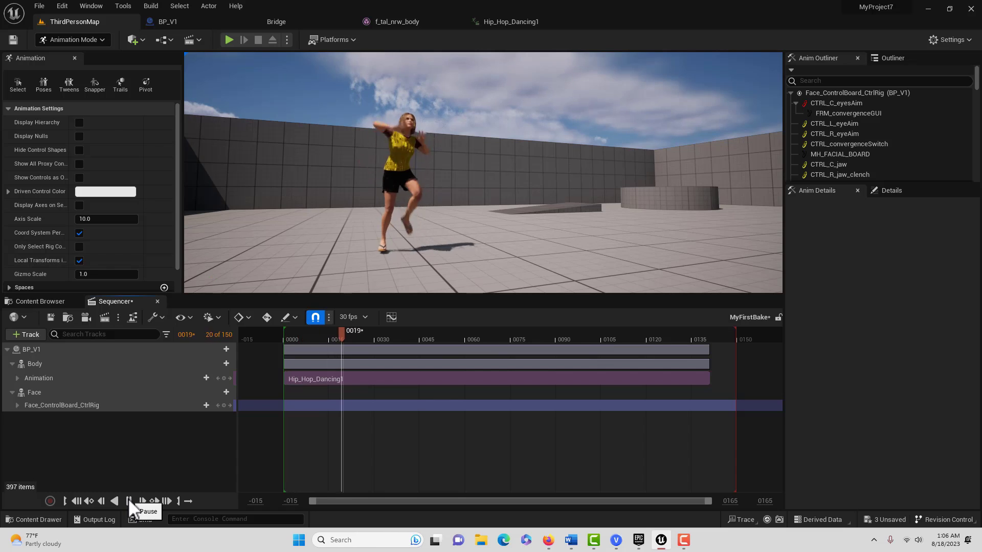
pyautogui.click(129, 501)
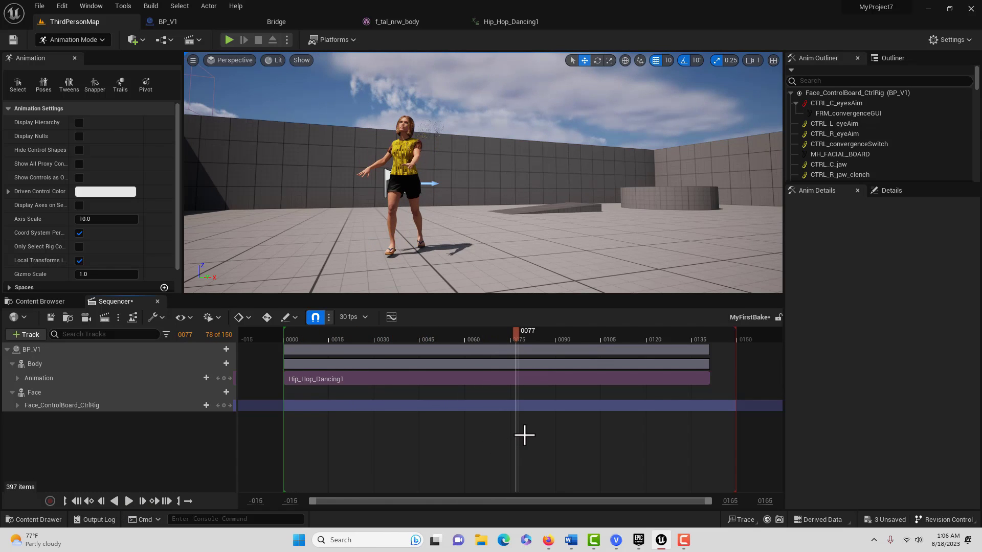
pyautogui.keyDown('ctrl'); pyautogui.scroll(-3, 524, 435); pyautogui.keyUp('ctrl')
pyautogui.keyDown('ctrl'); pyautogui.scroll(-3, 524, 435); pyautogui.keyUp('ctrl')
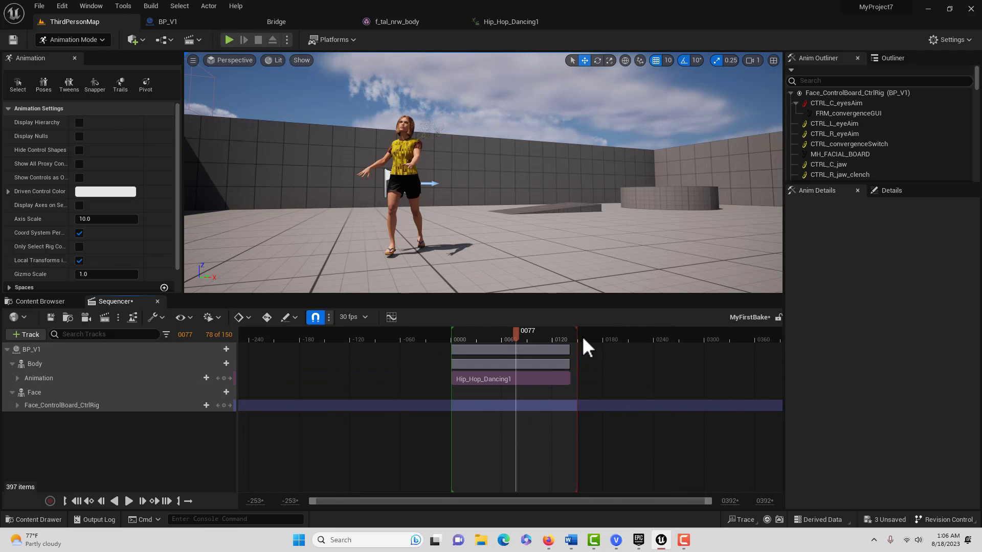
# Move the playback end to frame 339 and stretch the Hip_Hop_Dancing1 section to 0339
pyautogui.moveTo(595, 332); pyautogui.dragTo(738, 333)
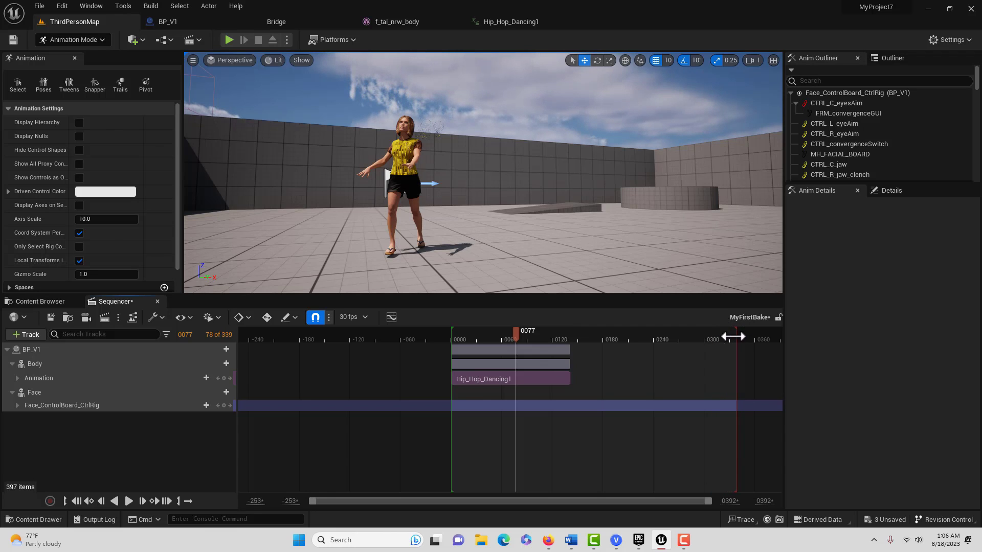
pyautogui.click(570, 379)
pyautogui.moveTo(577, 380); pyautogui.dragTo(736, 386)
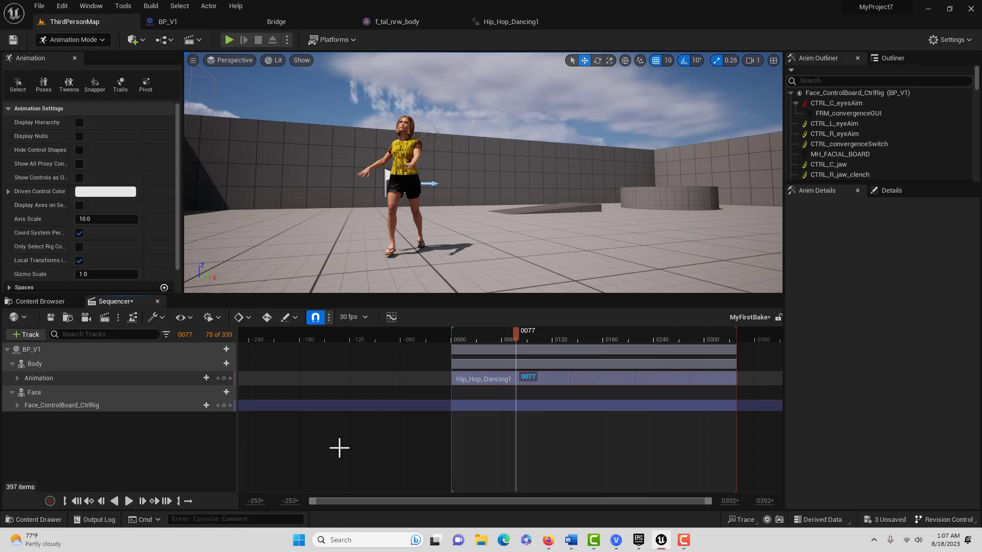
pyautogui.click(9, 367)
pyautogui.click(10, 367)
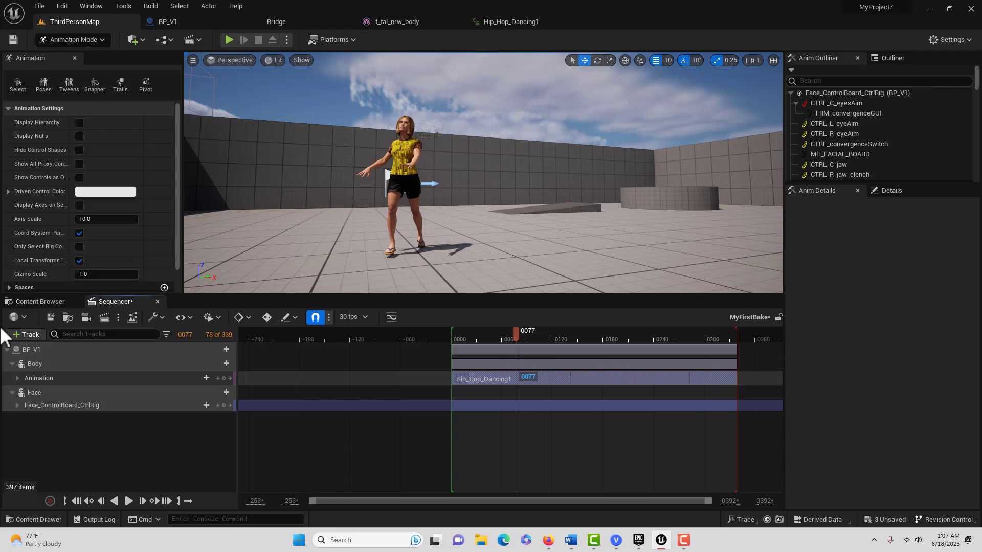
# Bake the Body track to a new animation MyFirstBake in Characters/Mannequin_UE4/Animations
pyautogui.rightClick(96, 372)
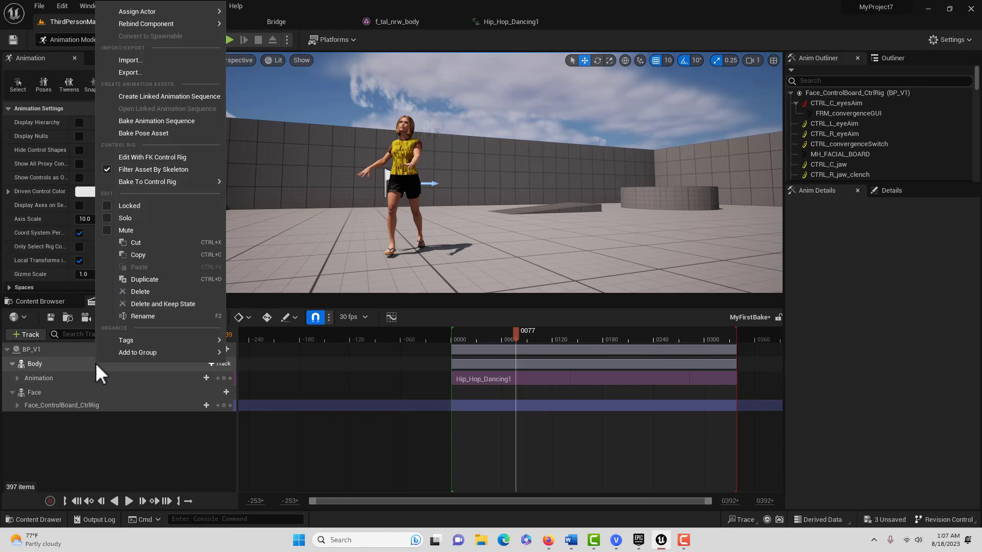
pyautogui.click(196, 122)
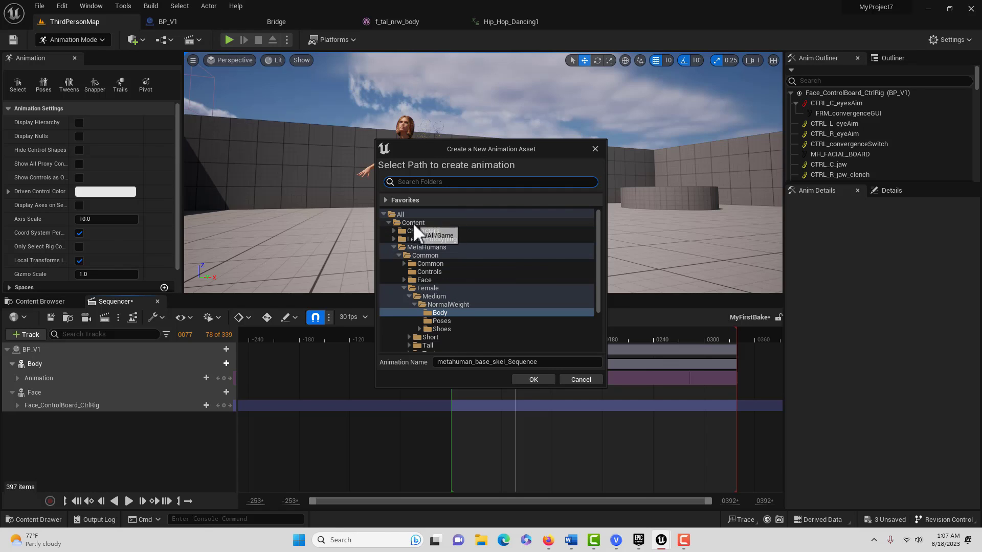
pyautogui.click(394, 231)
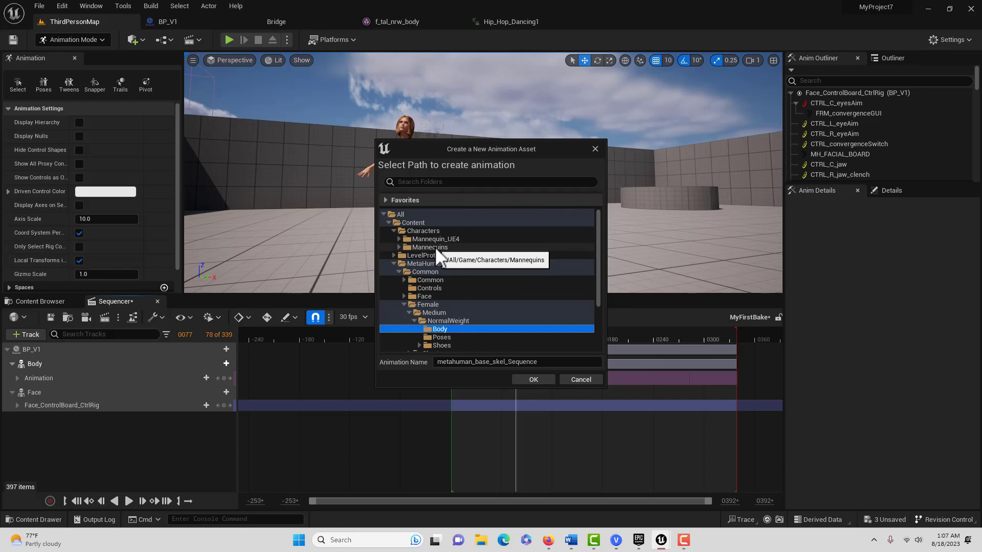
pyautogui.doubleClick(435, 247)
pyautogui.click(436, 257)
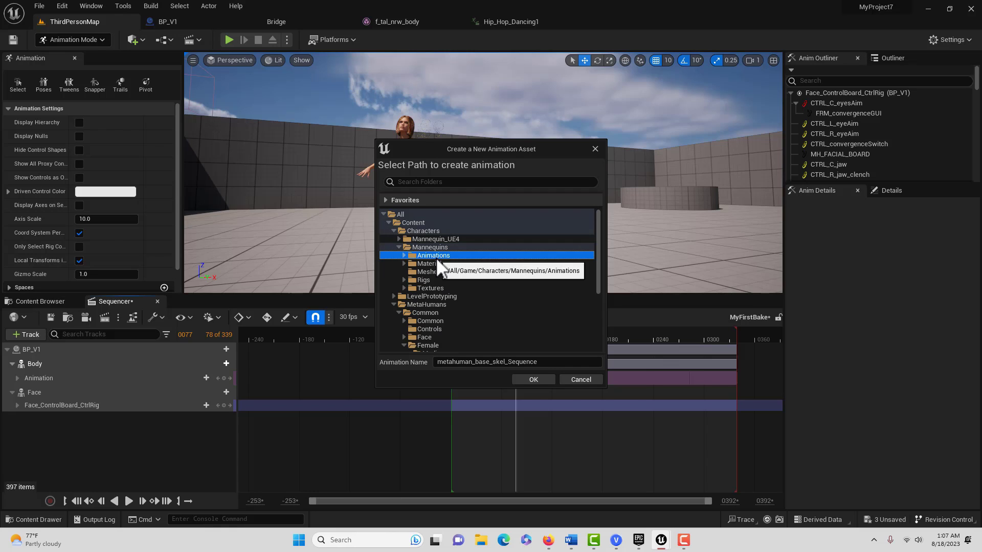
pyautogui.click(398, 240)
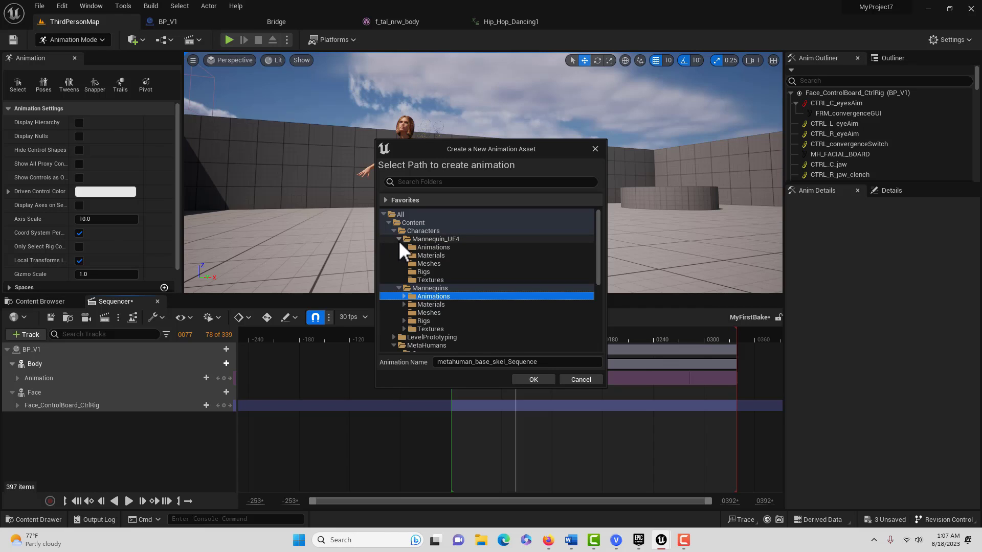
pyautogui.click(447, 247)
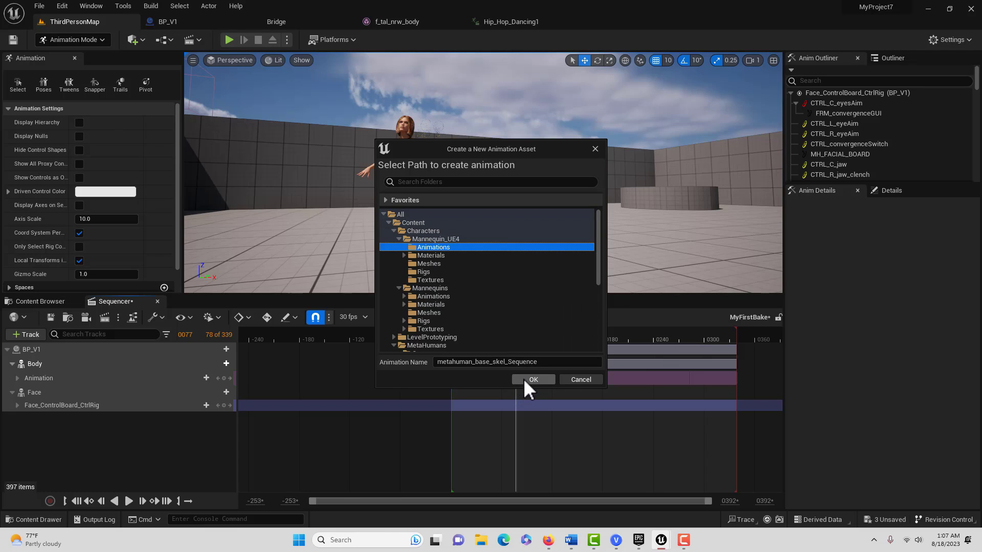
pyautogui.doubleClick(547, 362)
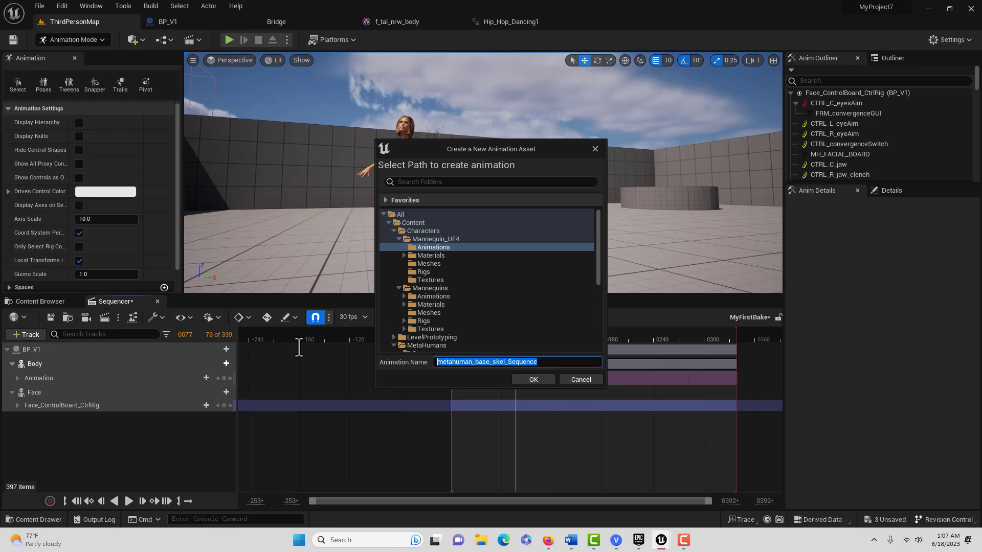
pyautogui.write('My')
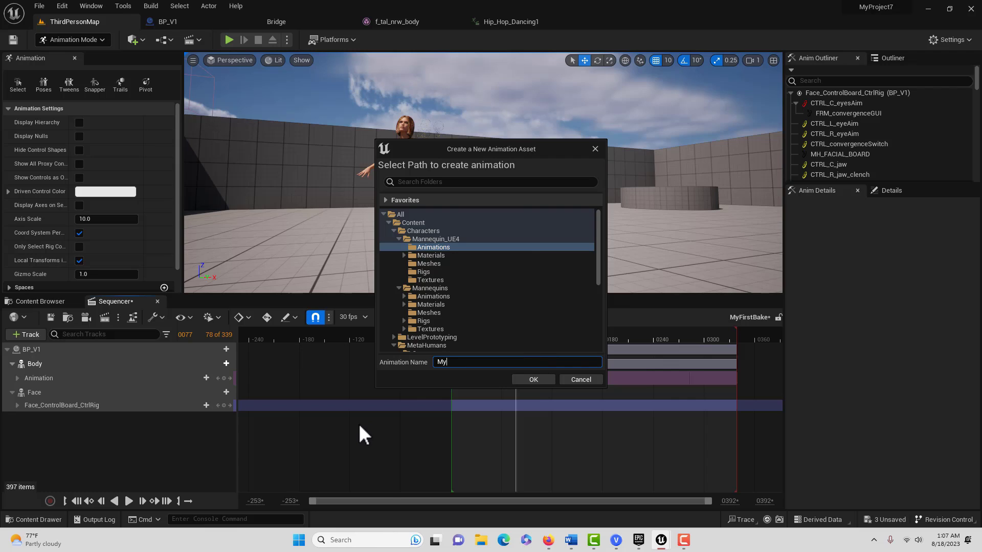
pyautogui.write('FirstBake')
pyautogui.click(544, 380)
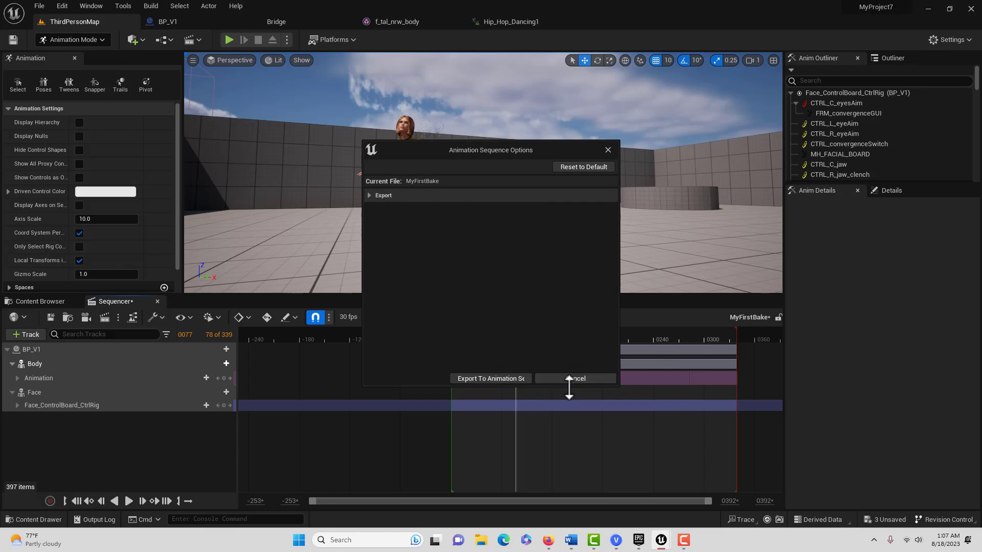
# Review the Export options and export MyFirstBake to an animation sequence
pyautogui.click(369, 196)
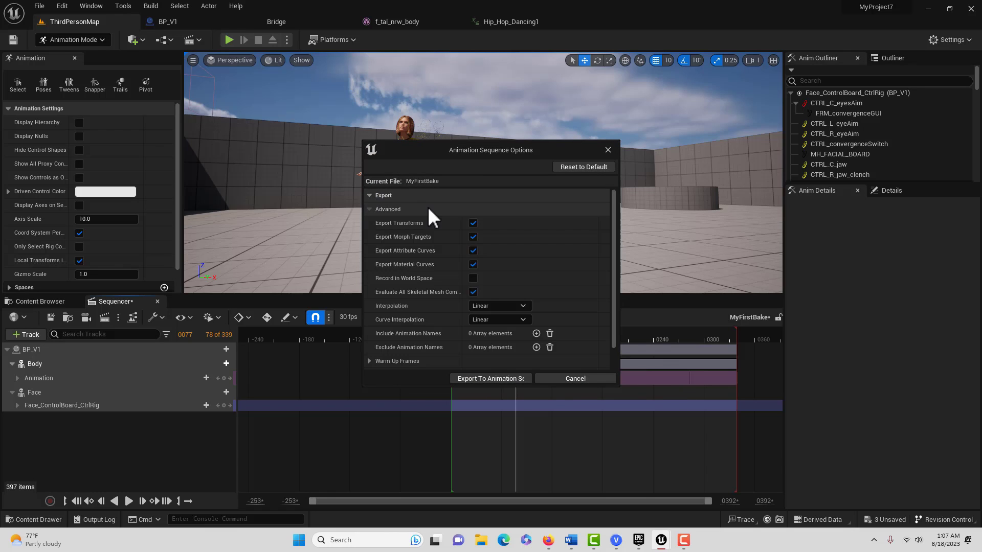
pyautogui.scroll(-2, 528, 244)
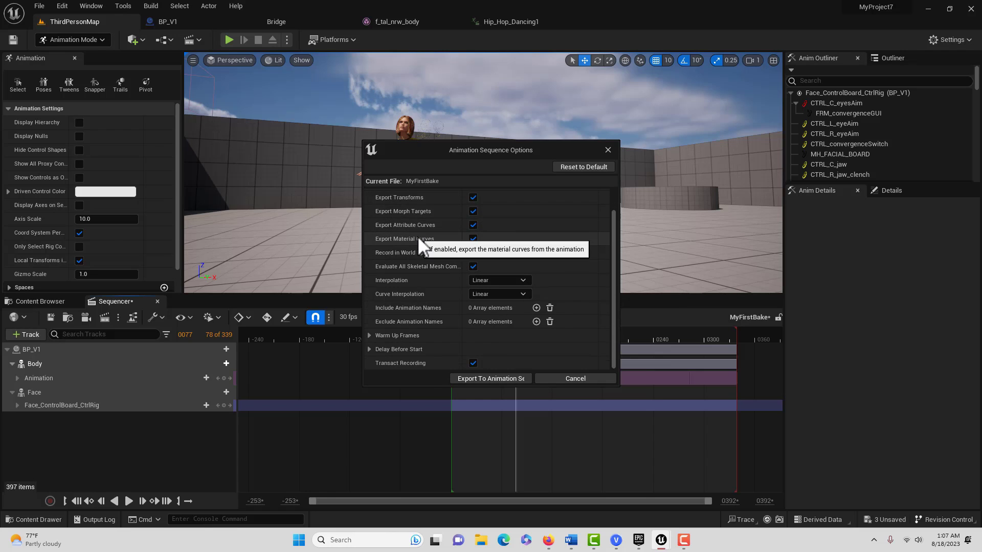
pyautogui.click(508, 379)
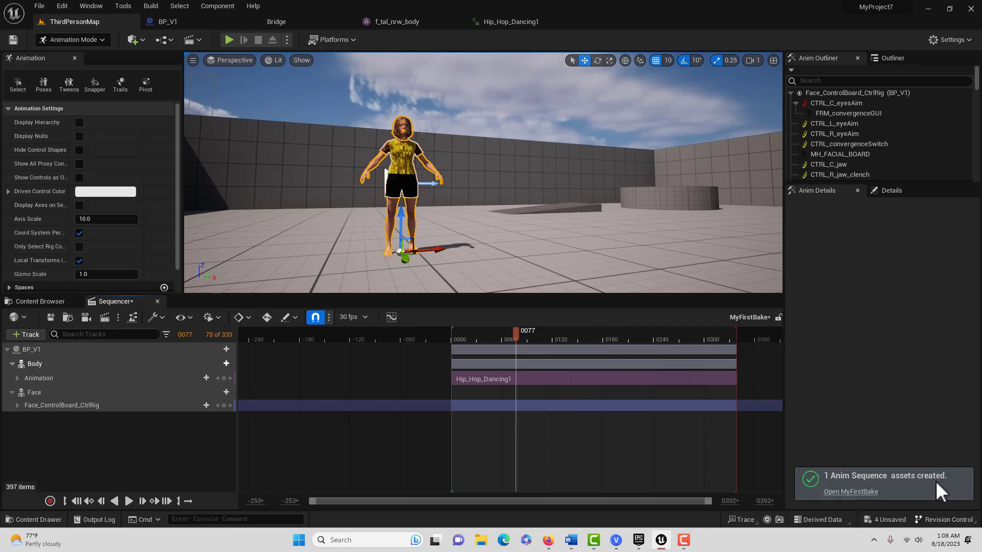
# Open MyFirstBake from the notification, pause the preview, and select the pelvis bone in Skeleton Tree
pyautogui.click(855, 493)
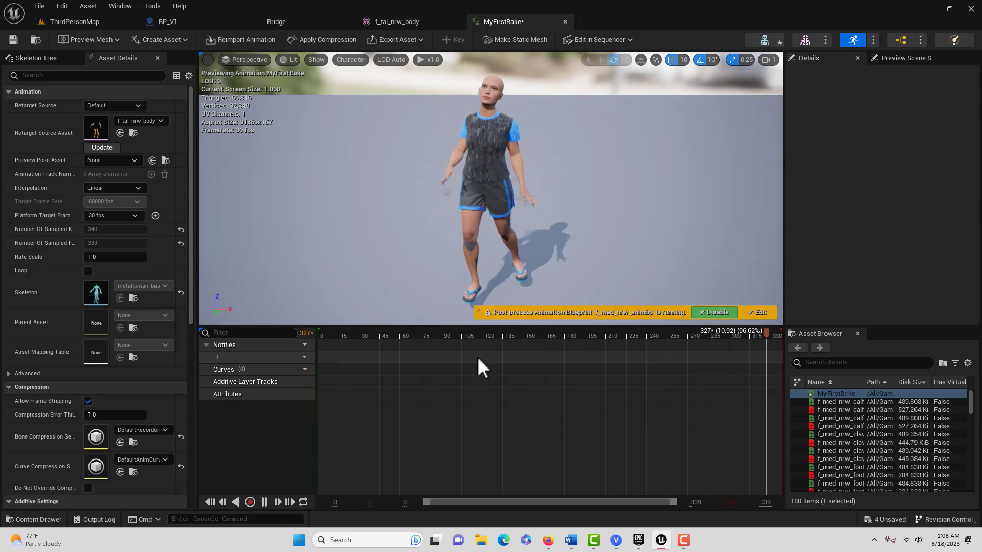
pyautogui.click(263, 502)
pyautogui.click(50, 63)
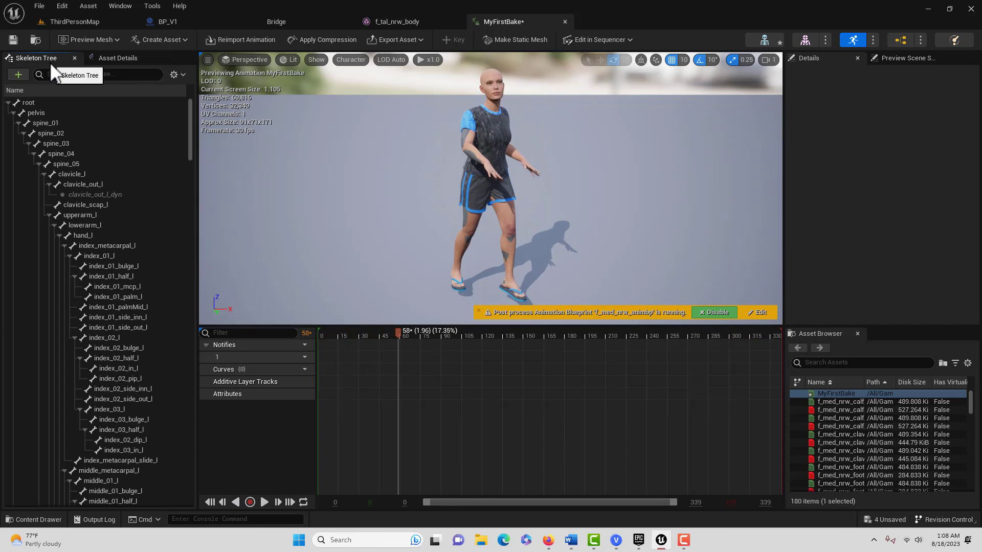
pyautogui.click(35, 111)
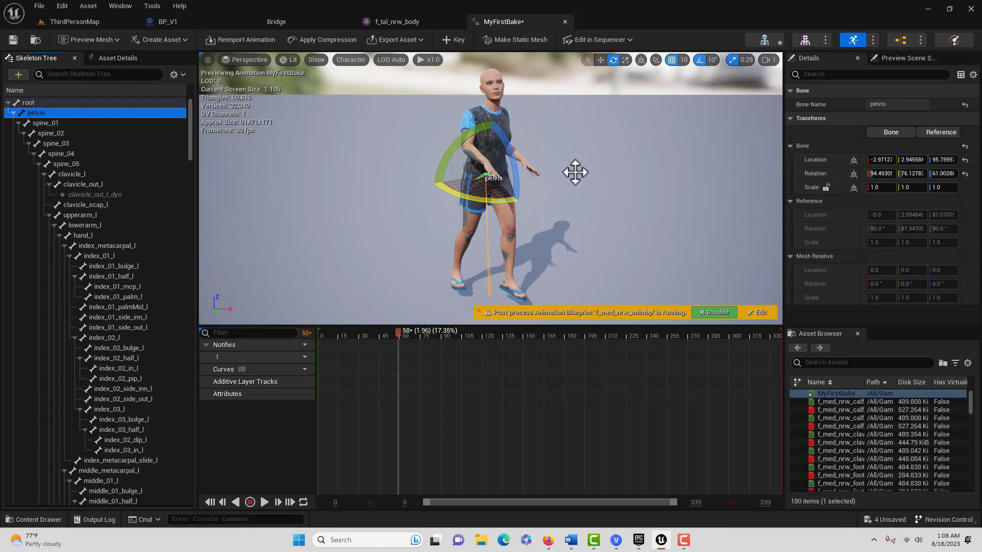